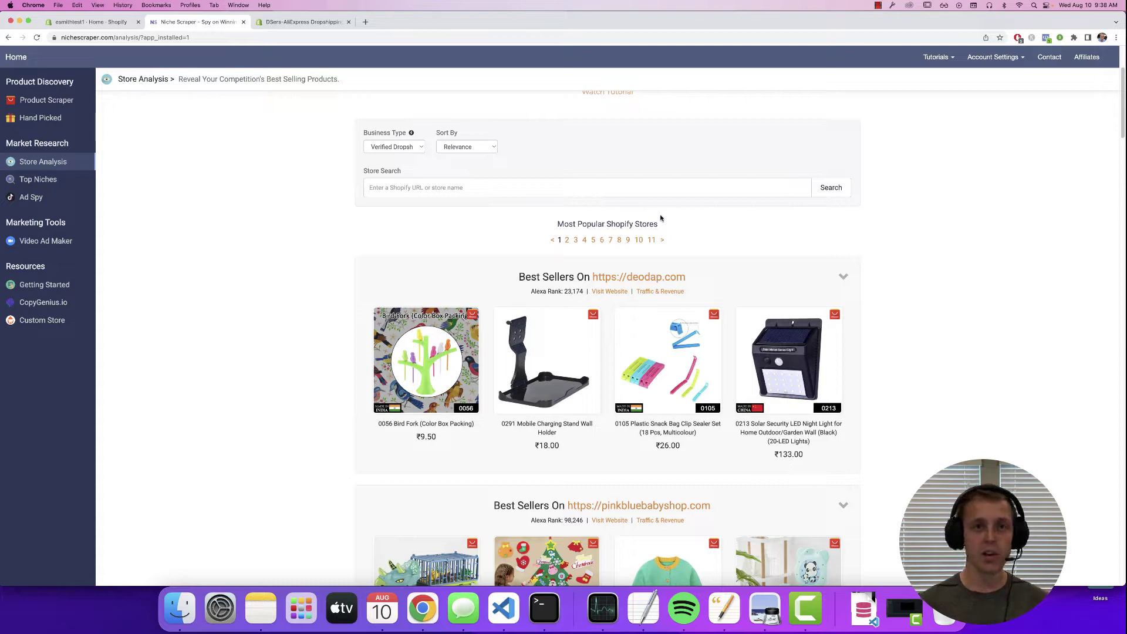
scroll(880, 318, down, 2)
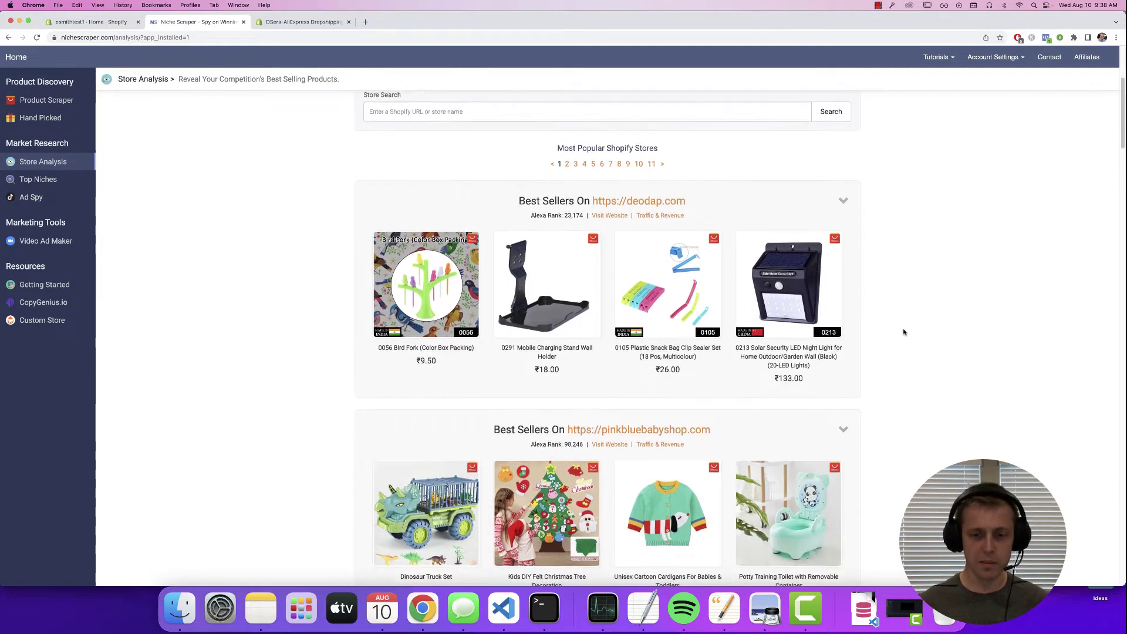
scroll(915, 333, down, 2)
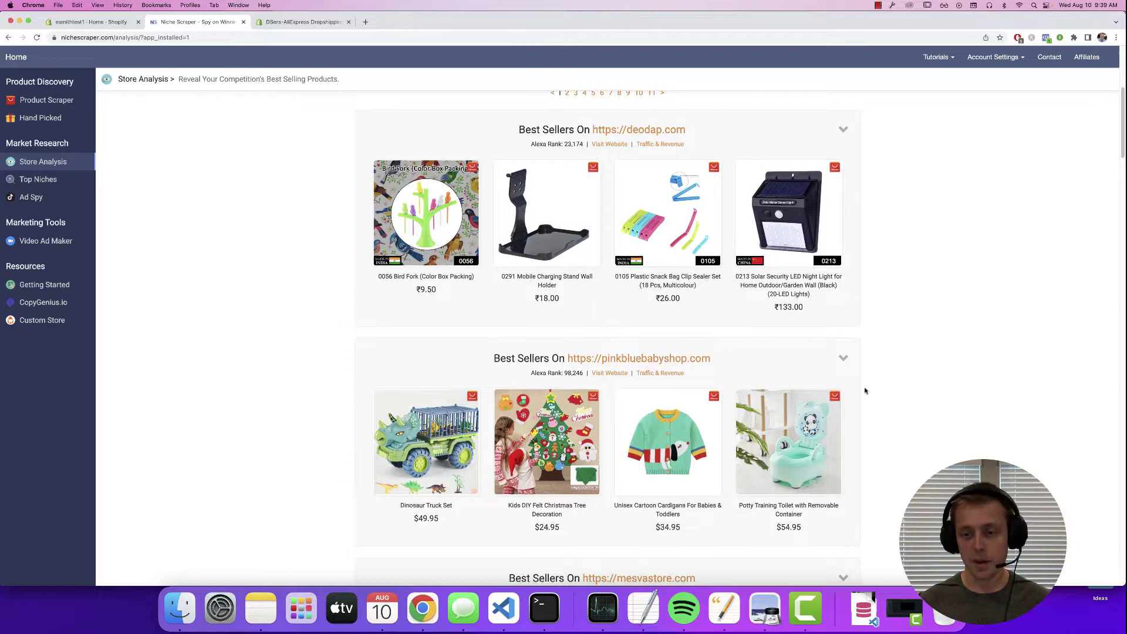
scroll(907, 379, down, 2)
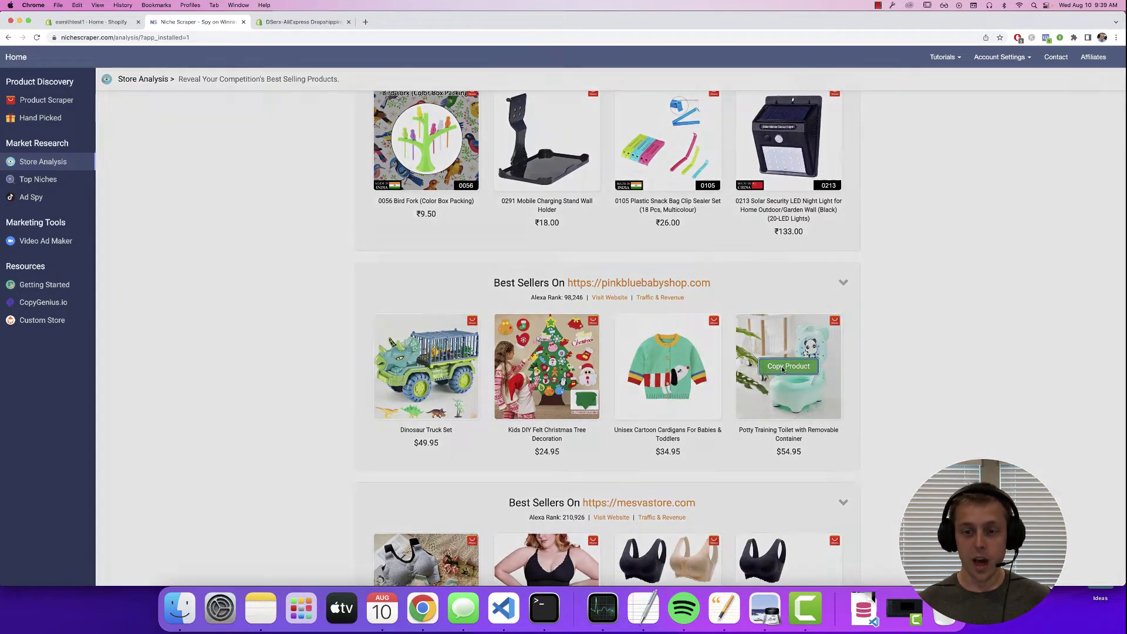
Step: Copy the potty training toilet to the store, verifying the store name in Shopify admin first
click(786, 366)
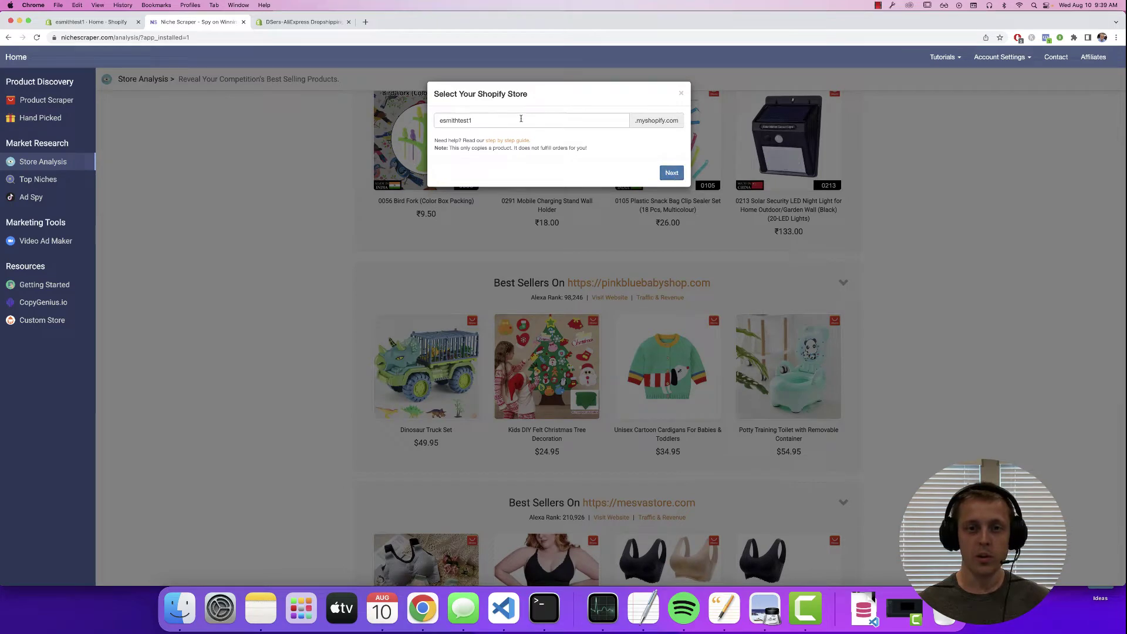
drag(520, 120, 440, 118)
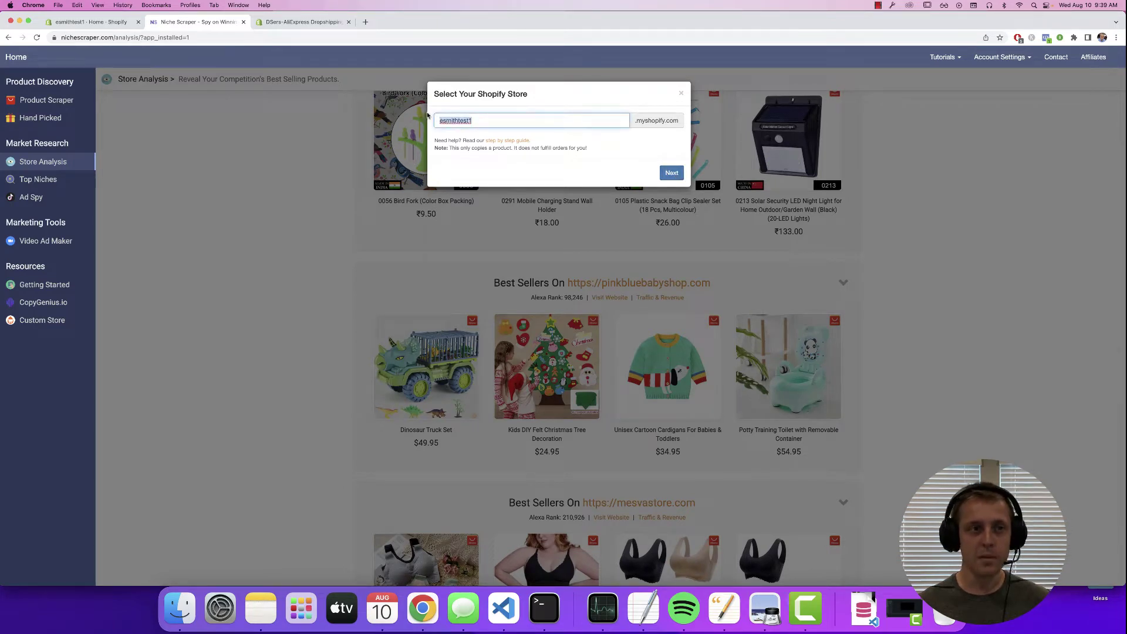
click(90, 21)
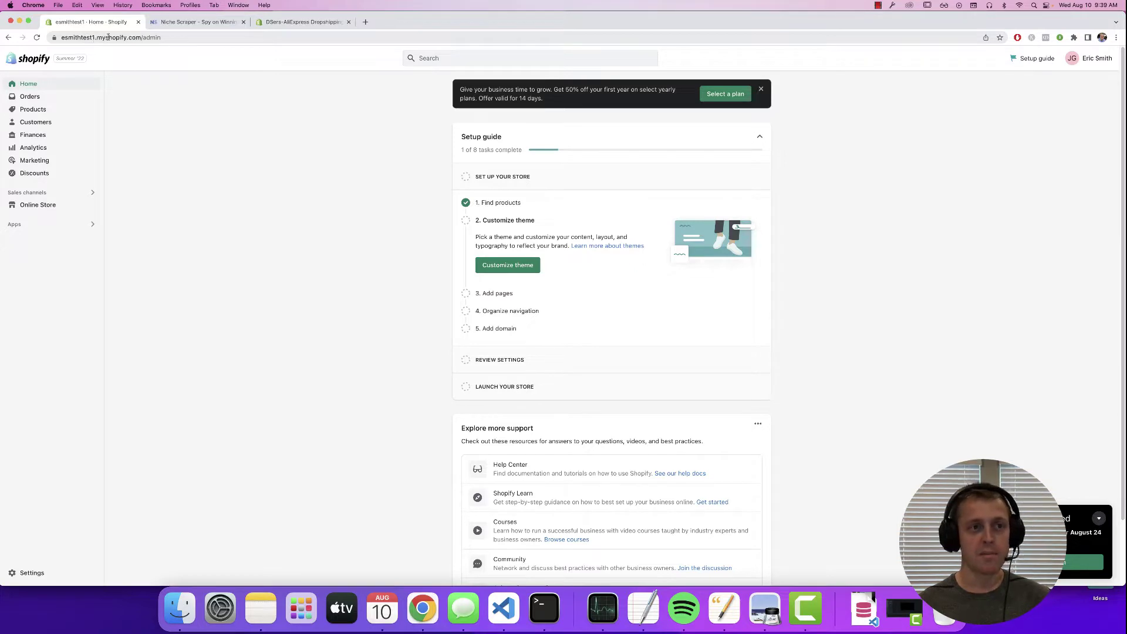
click(179, 26)
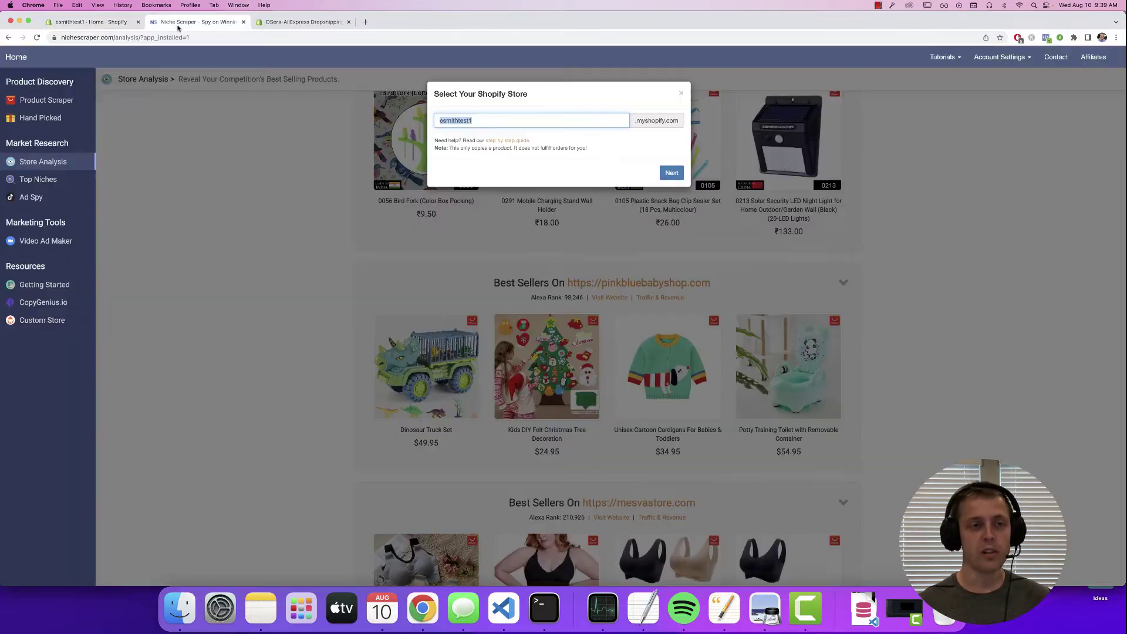
click(673, 173)
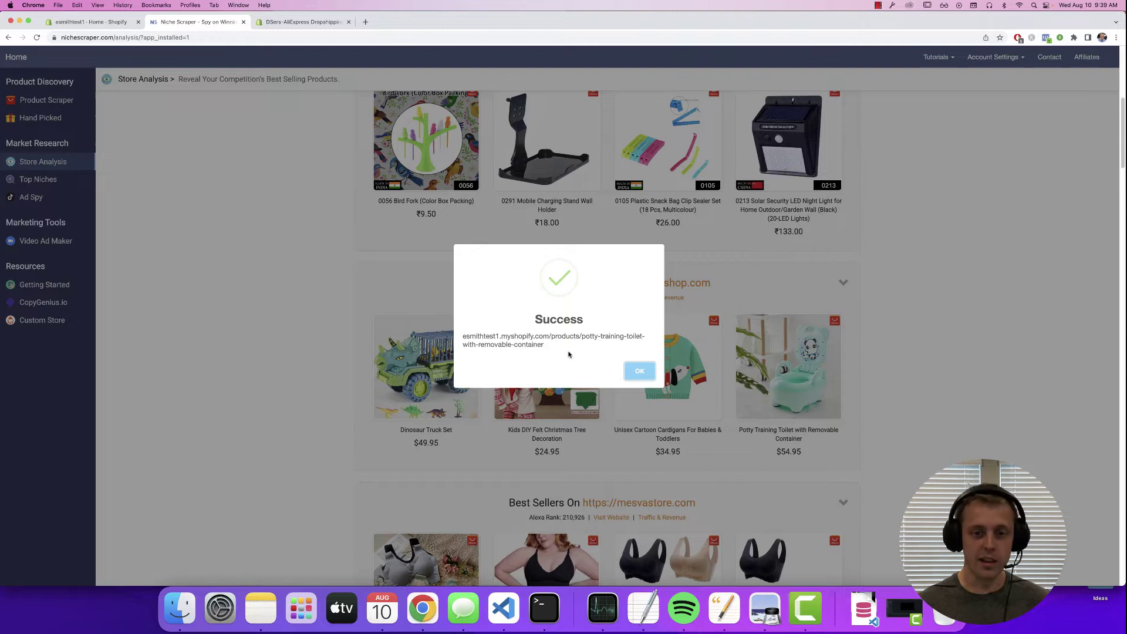
drag(560, 353, 463, 342)
right_click(484, 344)
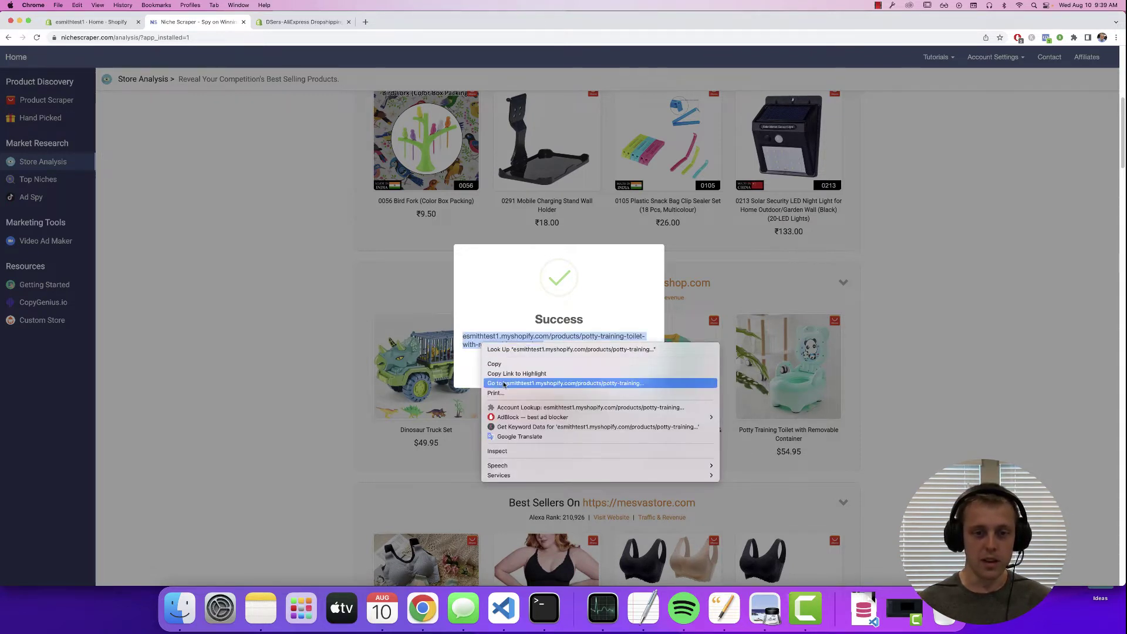
click(511, 383)
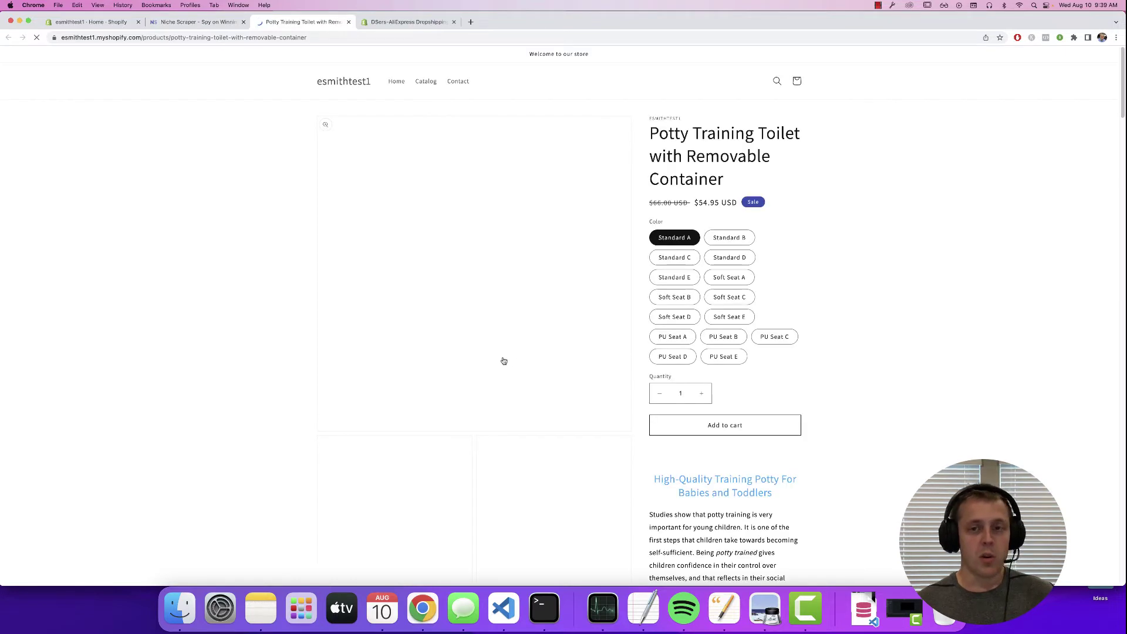
scroll(860, 327, down, 3)
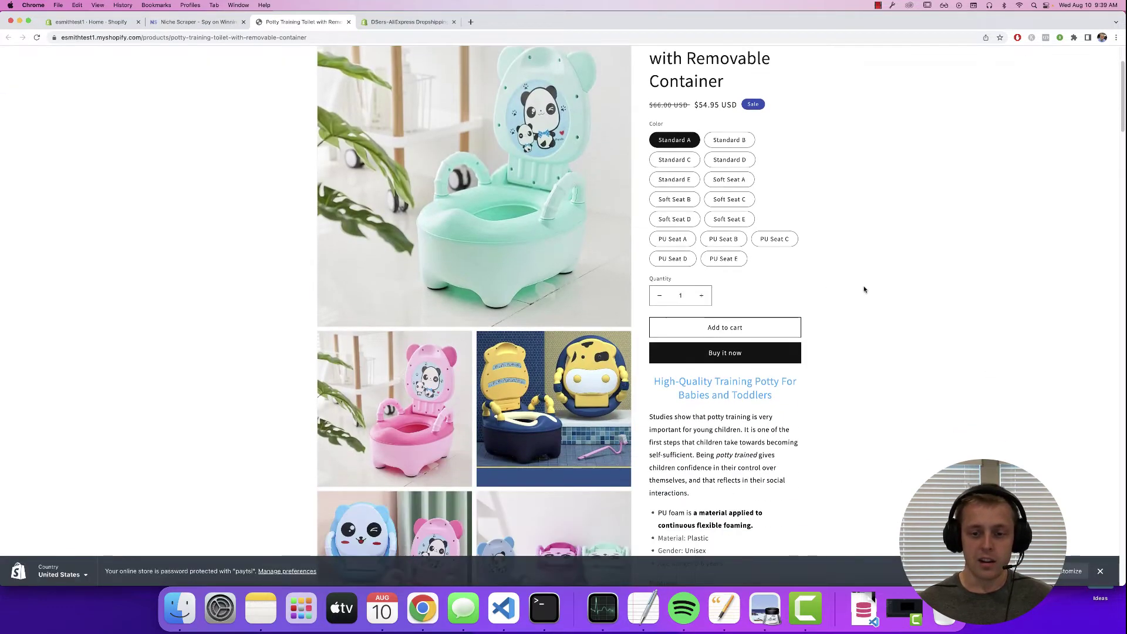
scroll(863, 290, down, 2)
scroll(782, 323, down, 2)
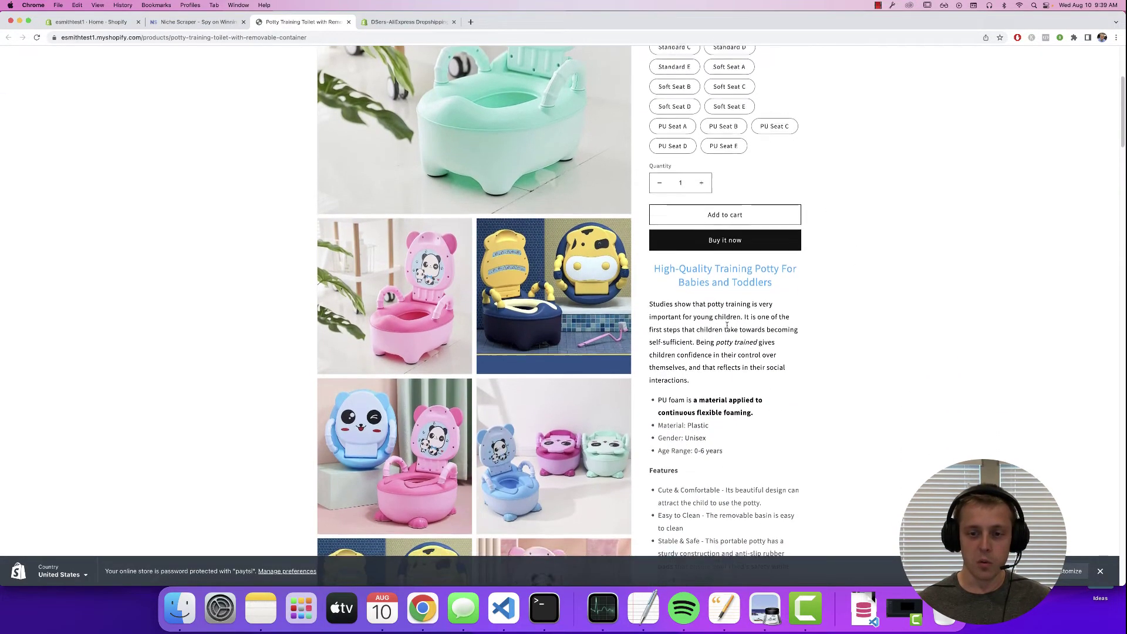
scroll(731, 352, down, 2)
scroll(815, 381, up, 5)
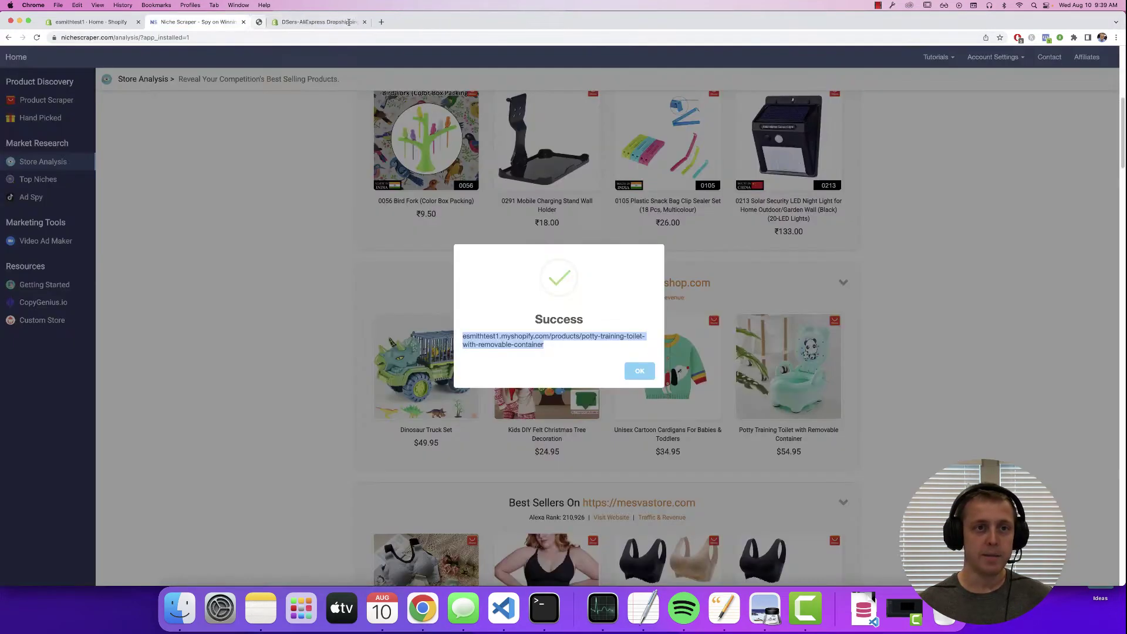
click(349, 22)
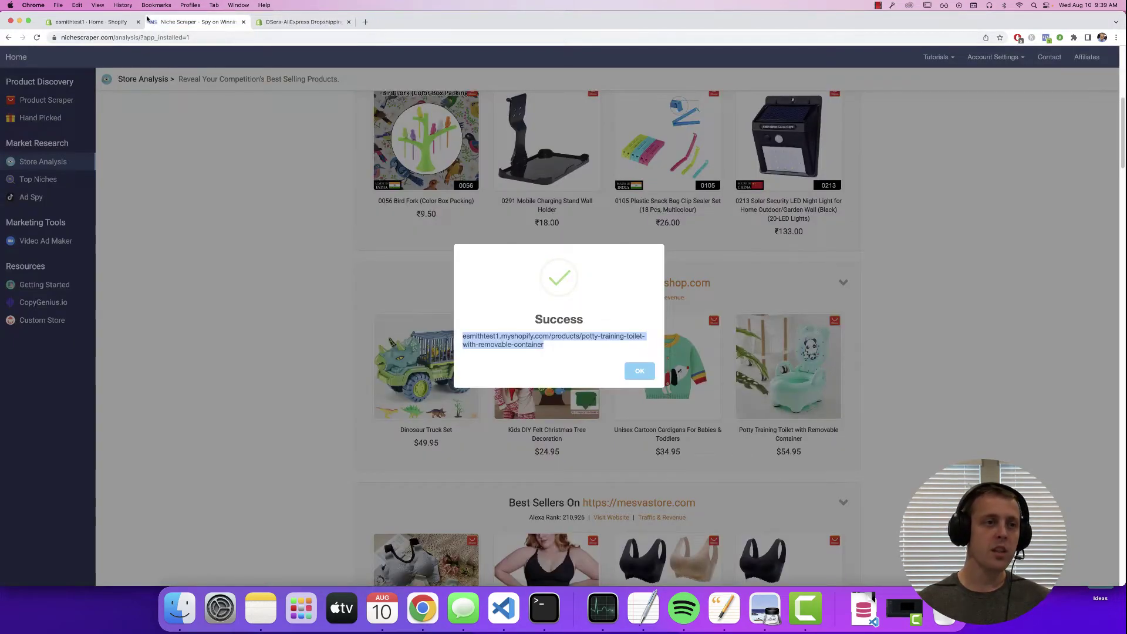
Step: View the Shopify store's Products list, glancing at the DSers app tab along the way
click(117, 26)
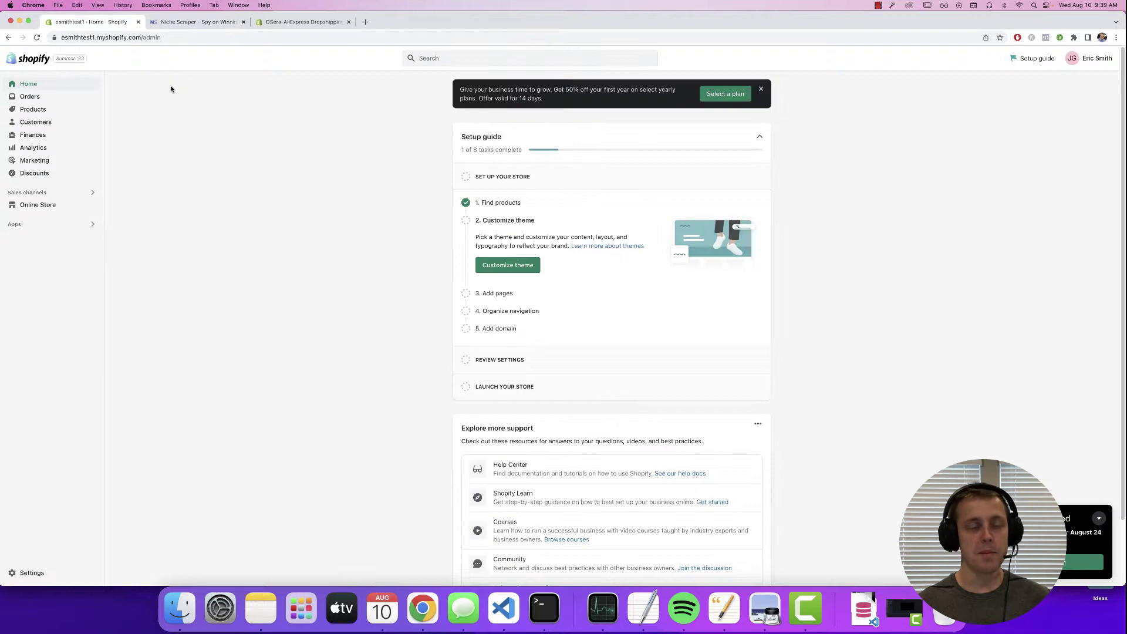
click(49, 109)
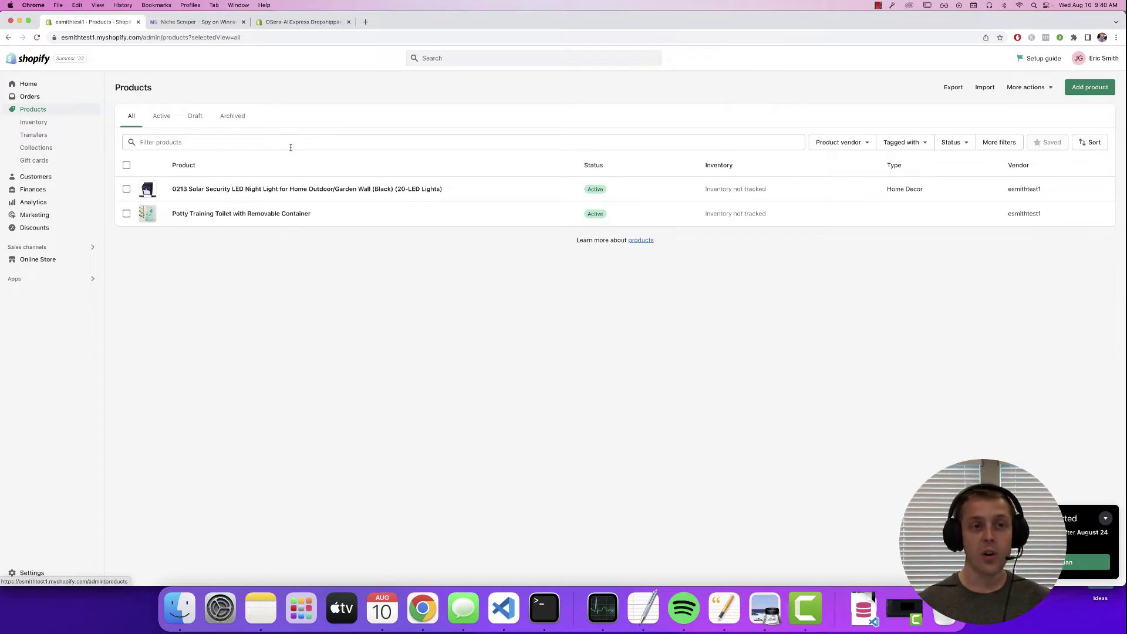
click(301, 22)
click(378, 130)
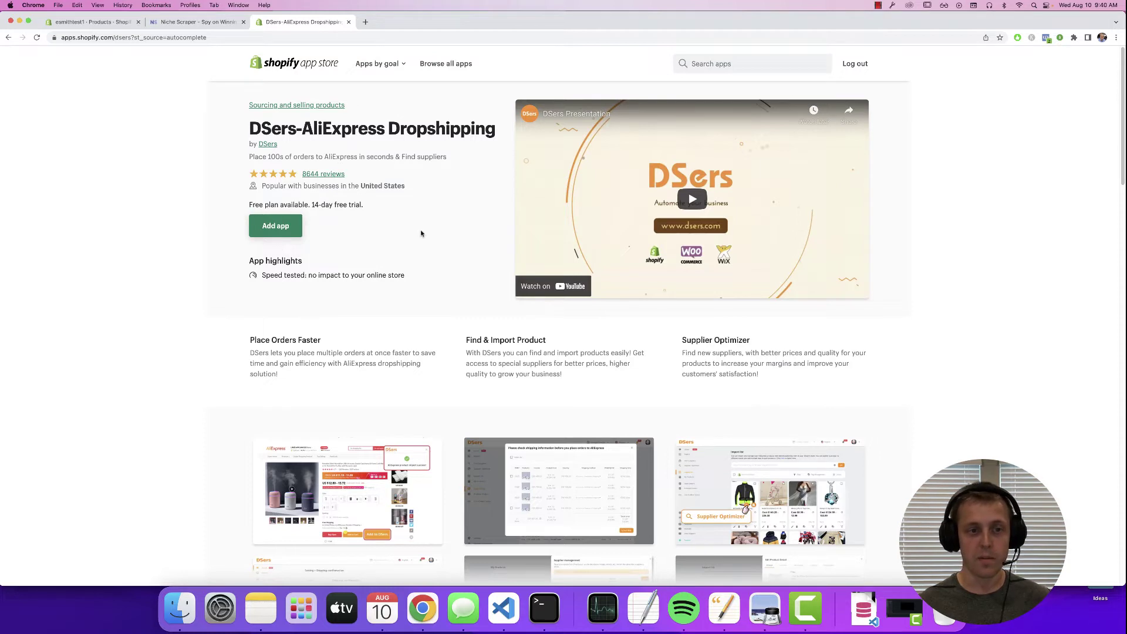
click(67, 23)
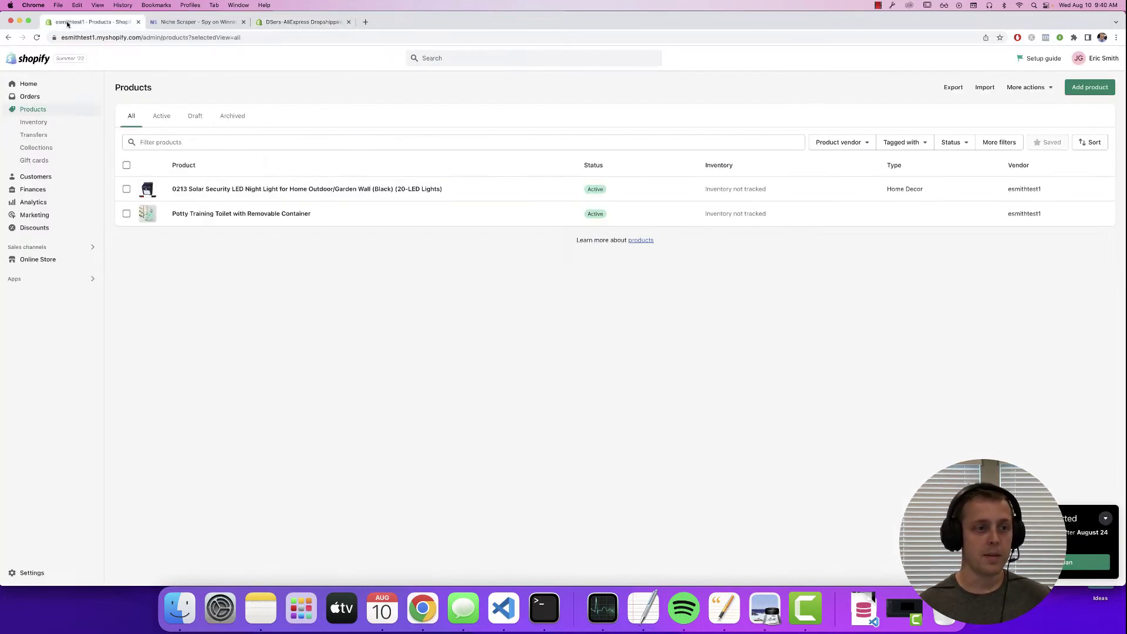
Step: Import the potty training toilet from Shopify into DSers My Products using Multiple Select
click(46, 280)
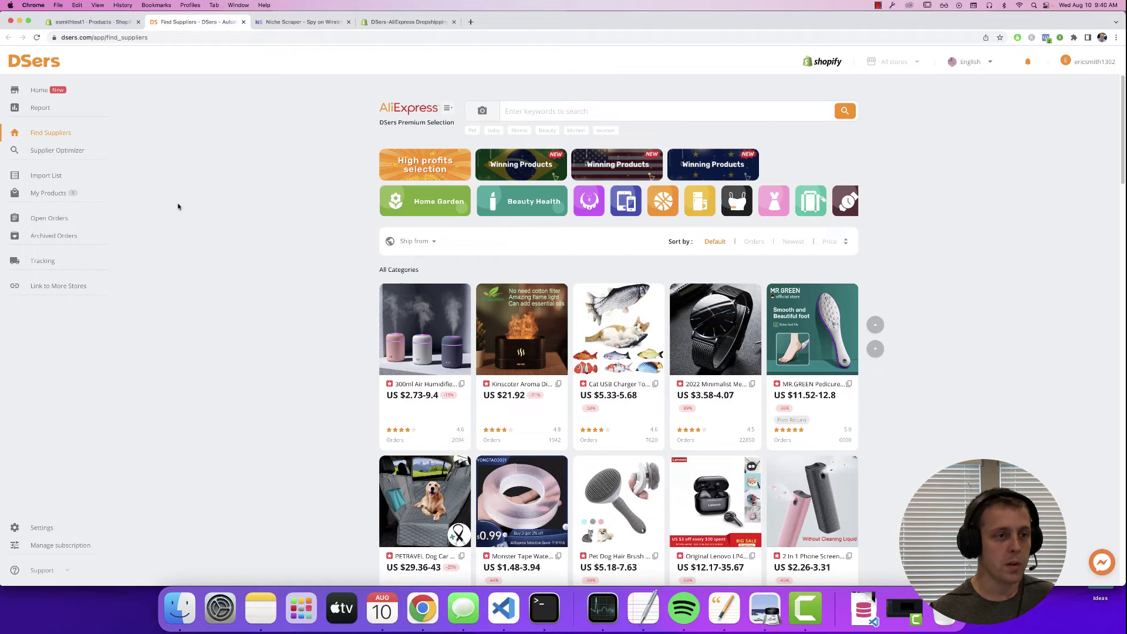
click(49, 195)
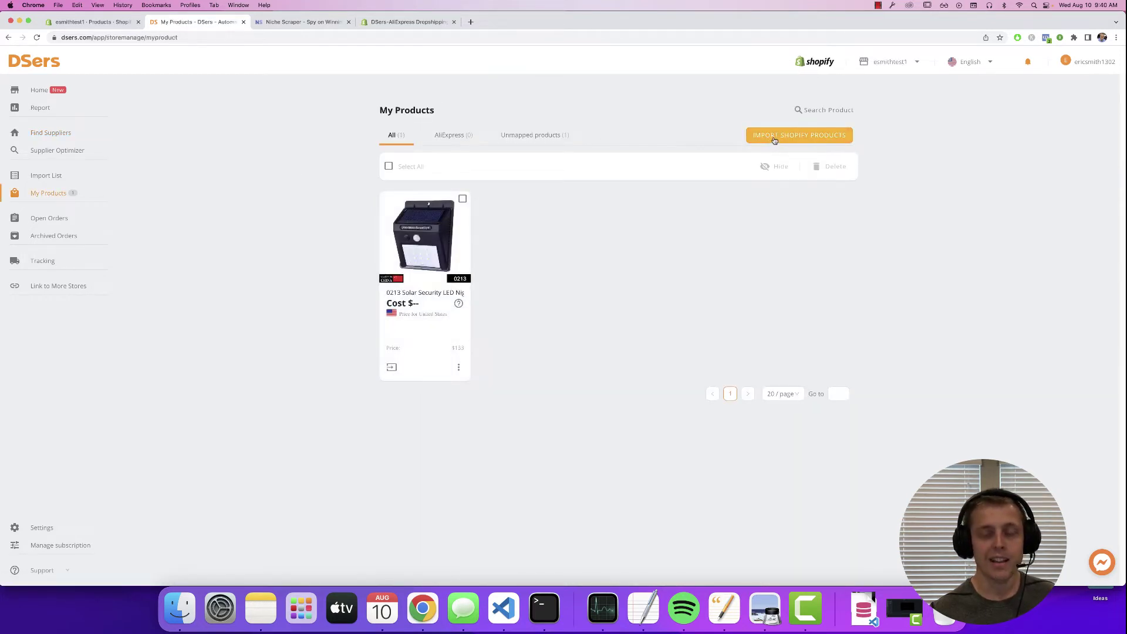
click(796, 138)
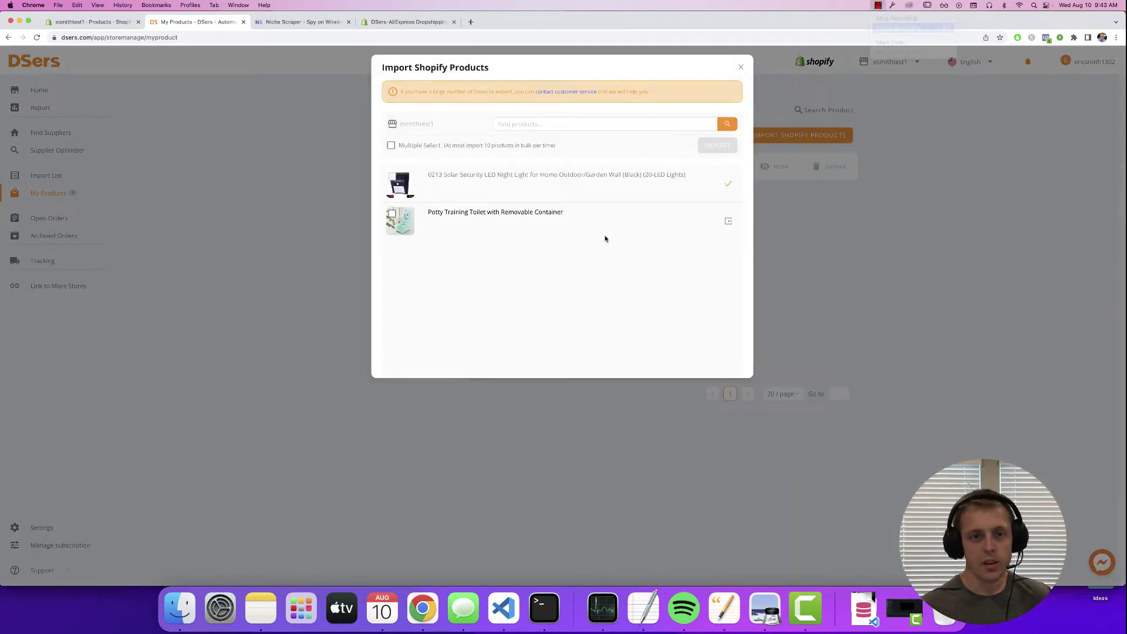
mouse_move(399, 220)
click(392, 217)
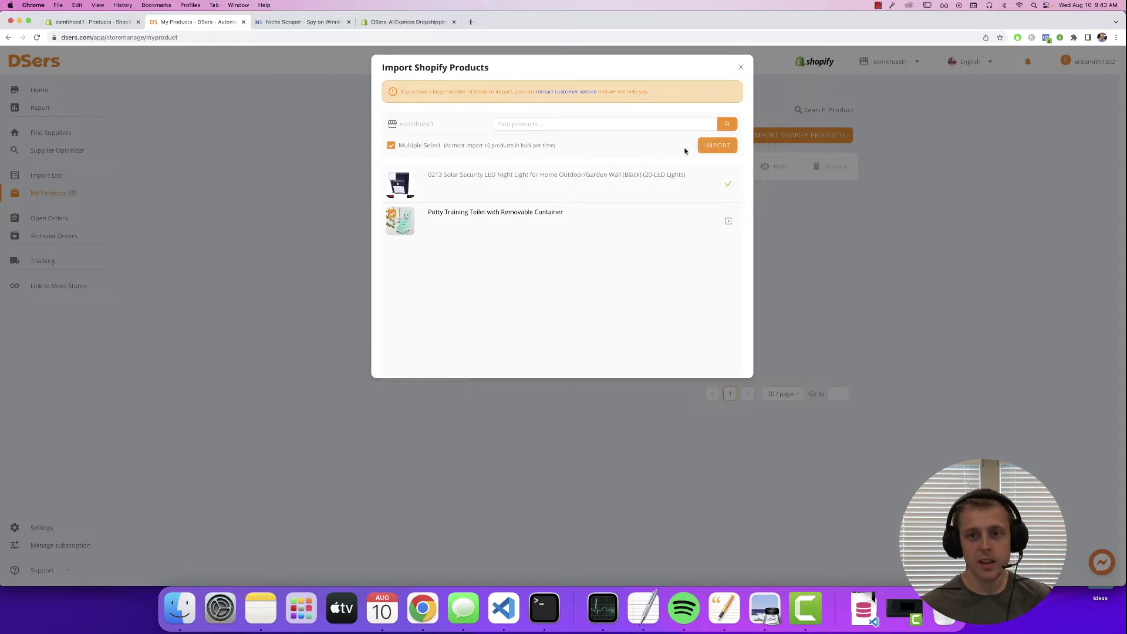
click(704, 148)
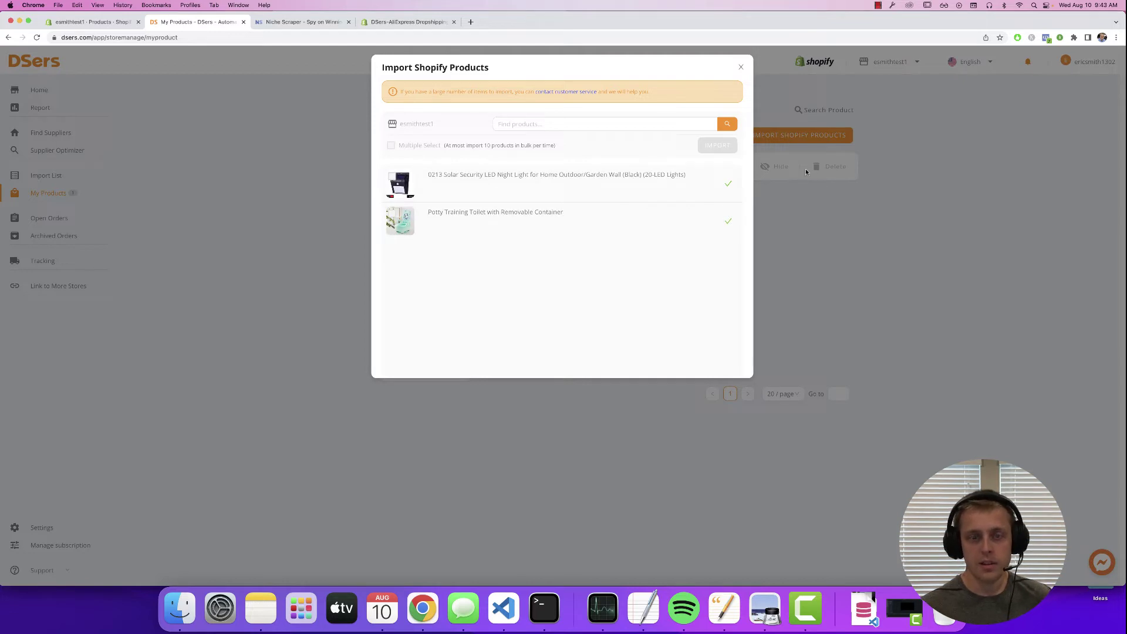
click(739, 69)
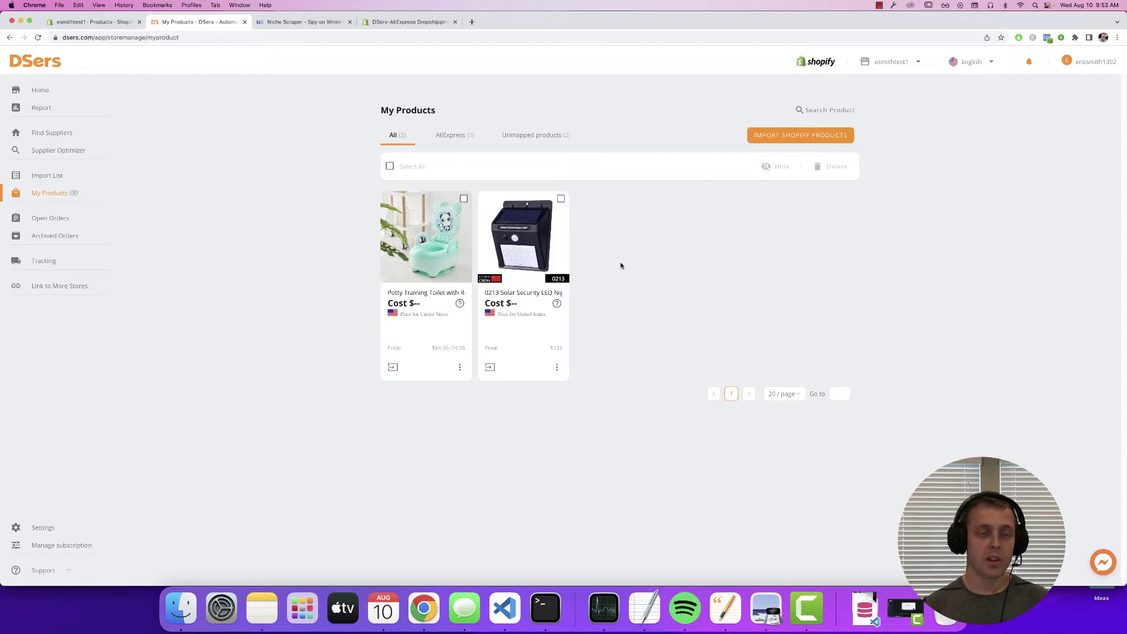
Step: Open the Portable Pot Panda AliExpress listing from the site:aliexpress.com image search results
click(308, 21)
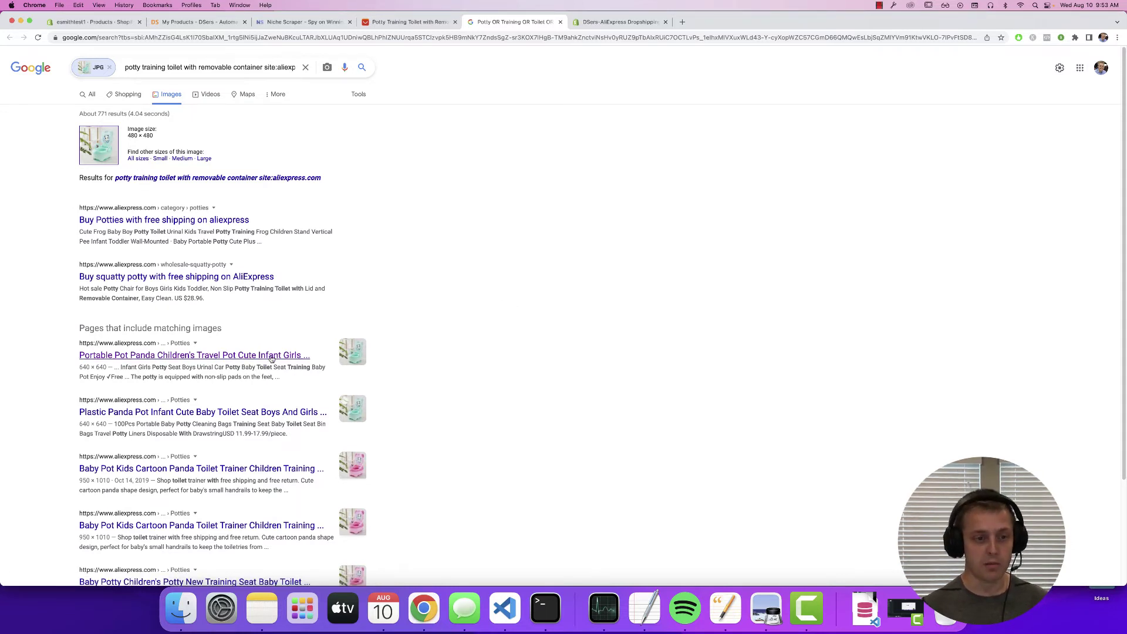
click(202, 355)
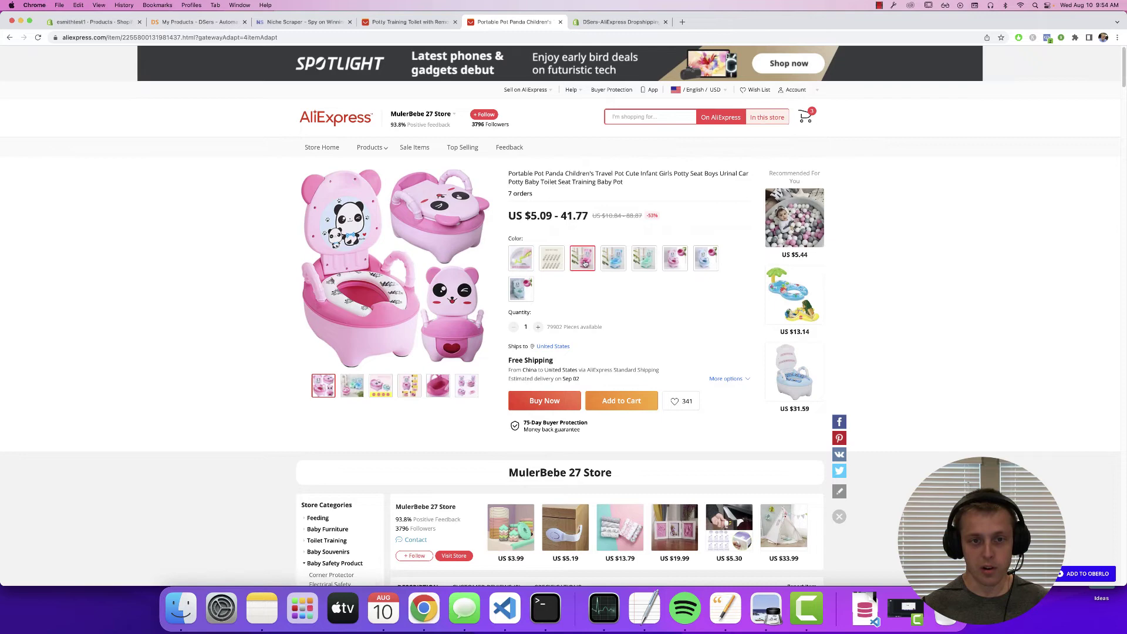
mouse_move(352, 386)
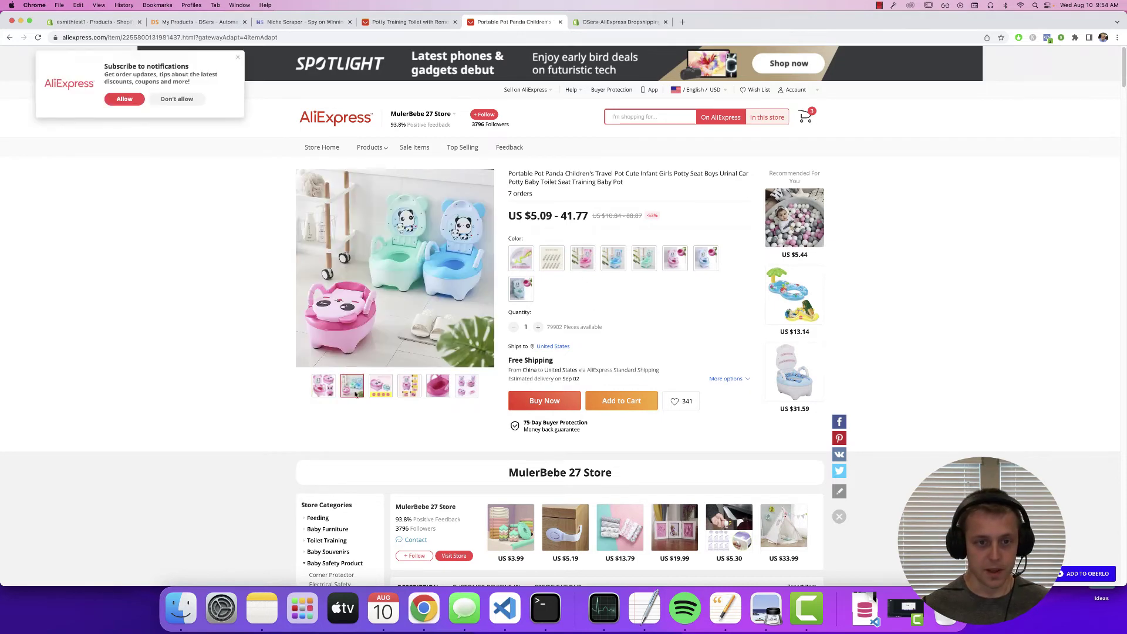
Step: Copy the Portable Pot Panda page URL and go back to the My Products - DSers tab
click(283, 36)
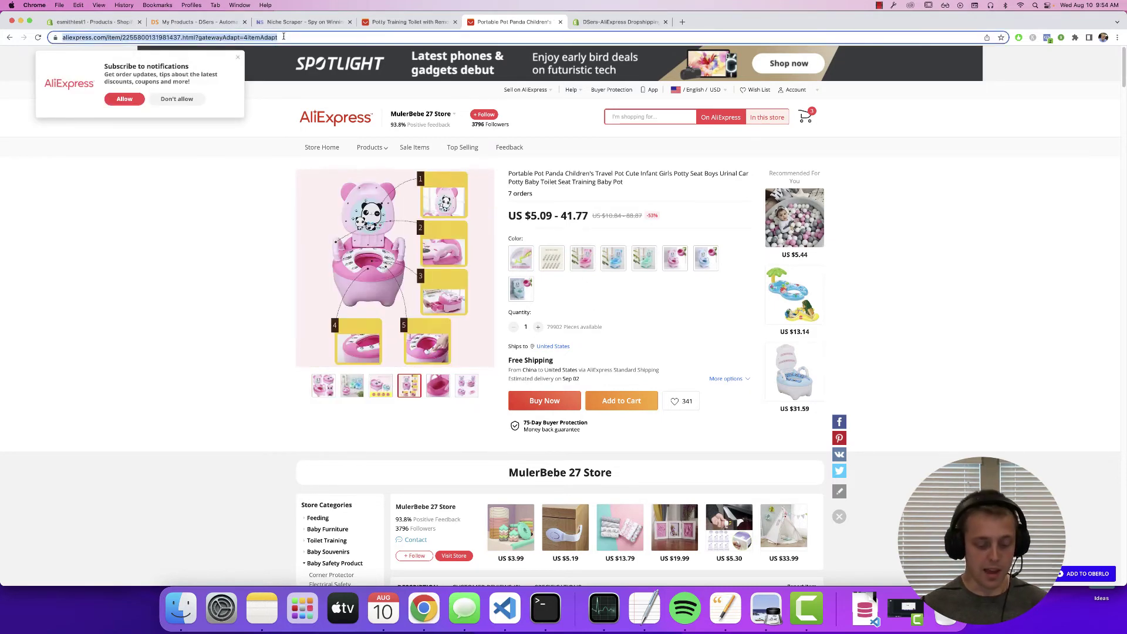
click(211, 21)
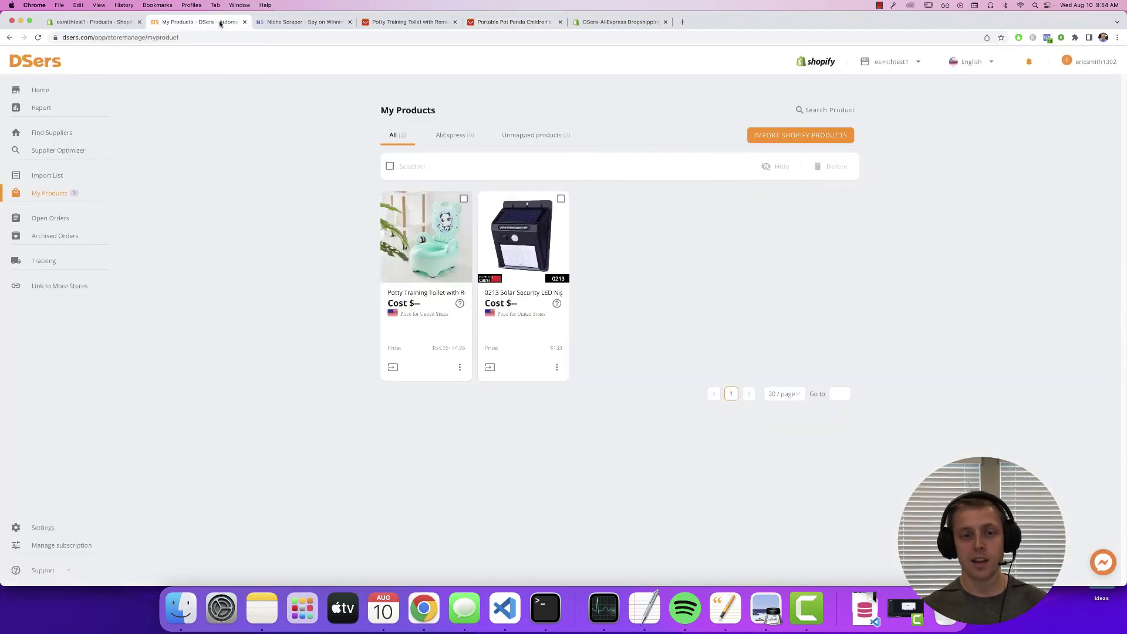
mouse_move(426, 264)
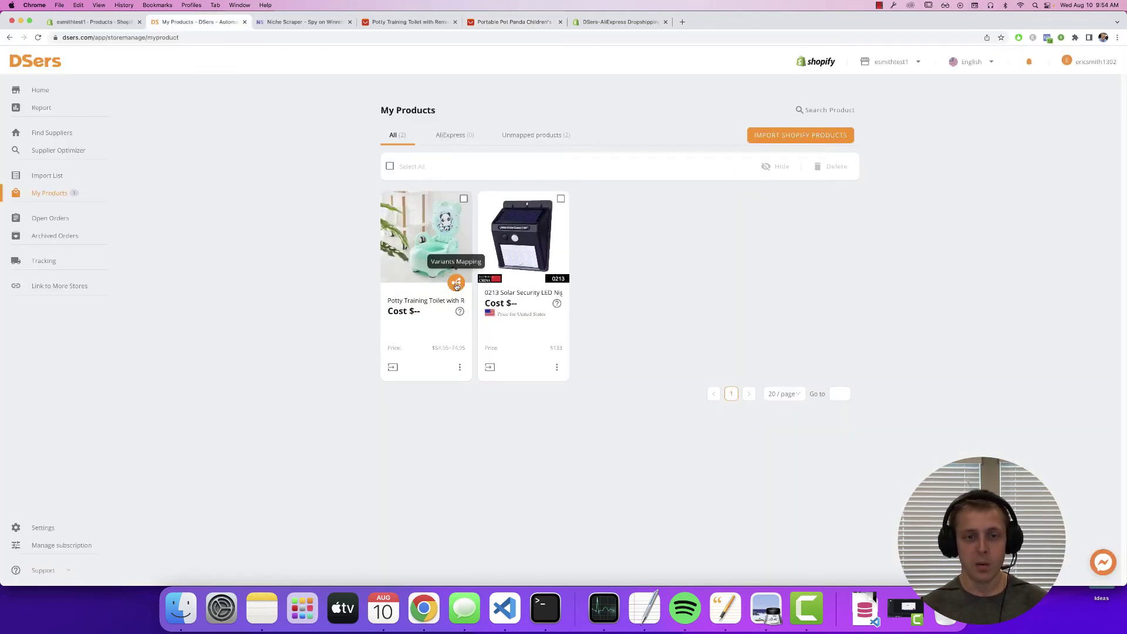
Step: Add the pasted Panda AliExpress URL as the potty toilet's Alternate Product and save
click(457, 284)
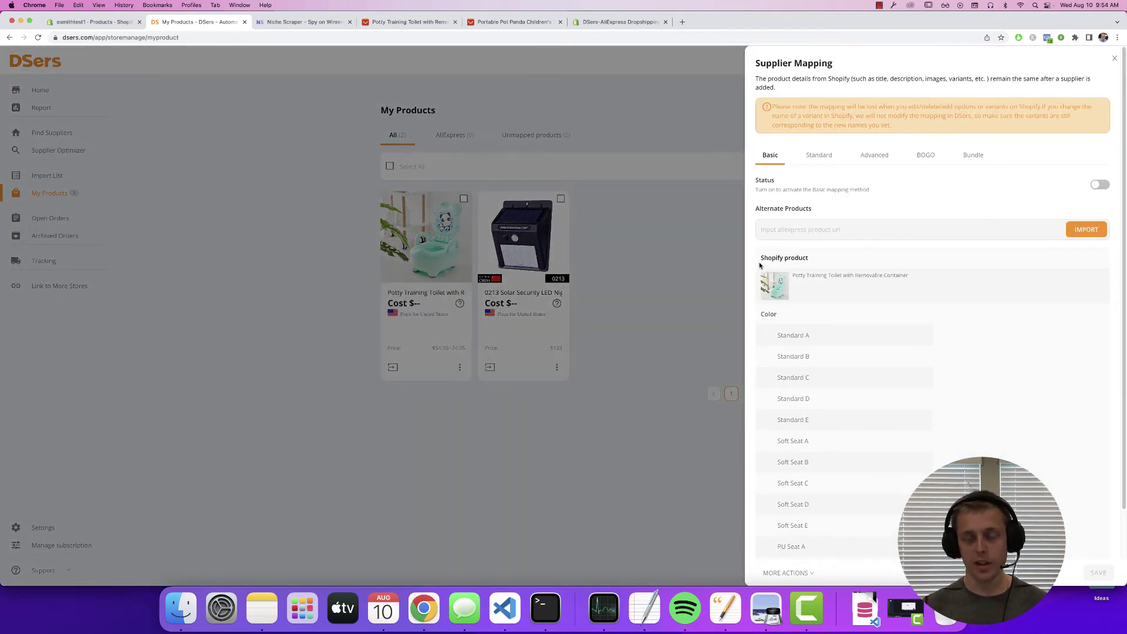
click(790, 231)
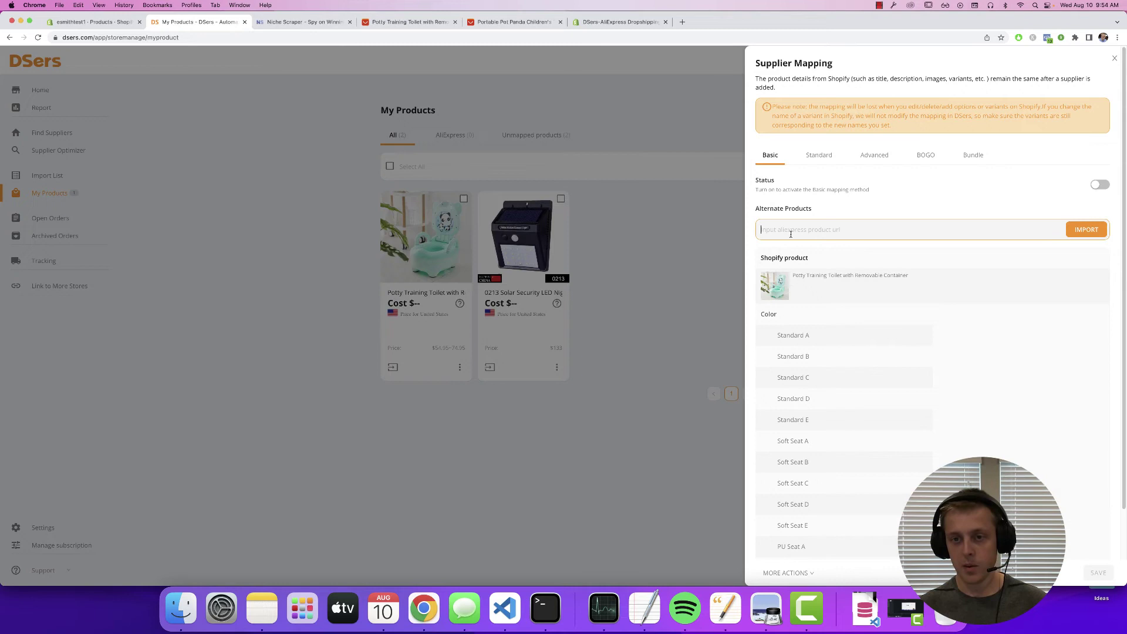
text(https://www.aliexpress.com/item/2255800131981437.html?gatewayAdapt=4itemAdapt)
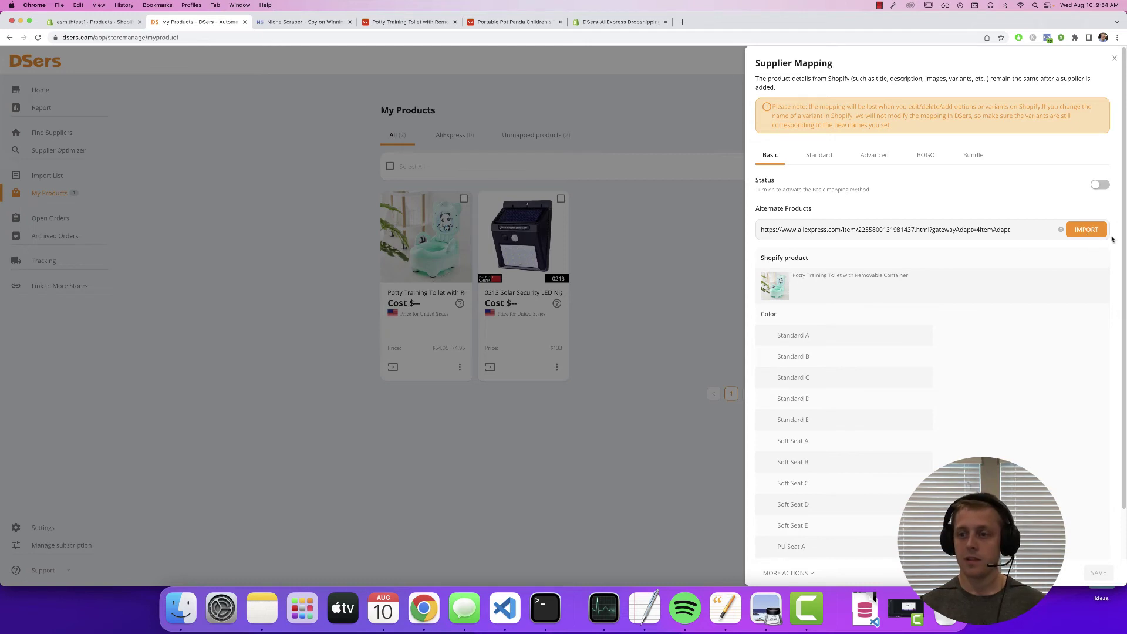
click(1087, 234)
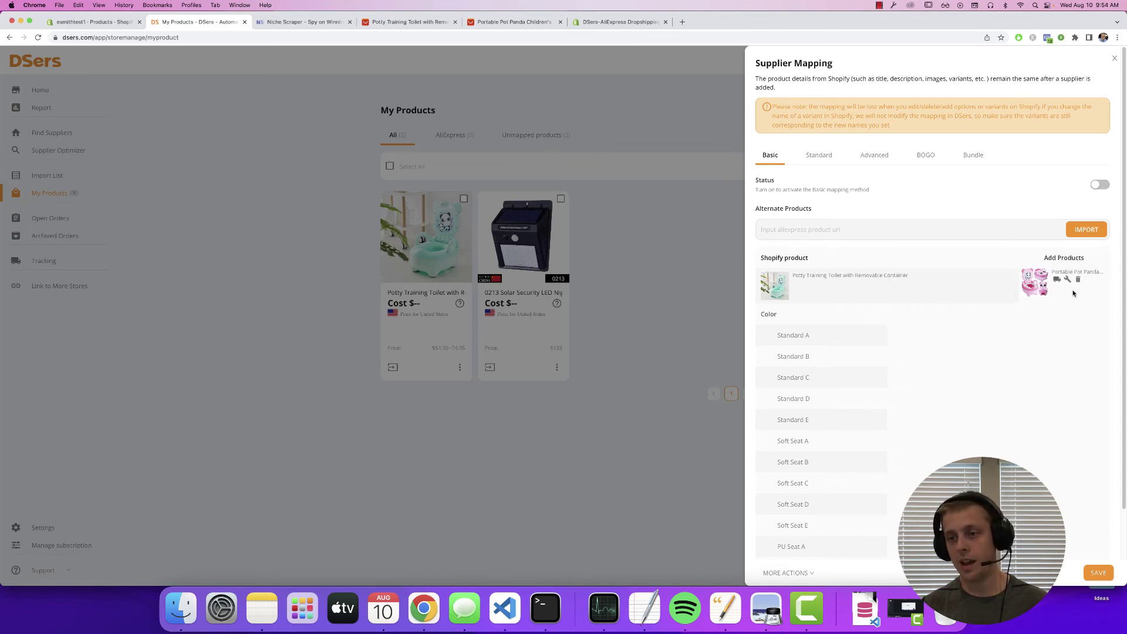
click(1096, 572)
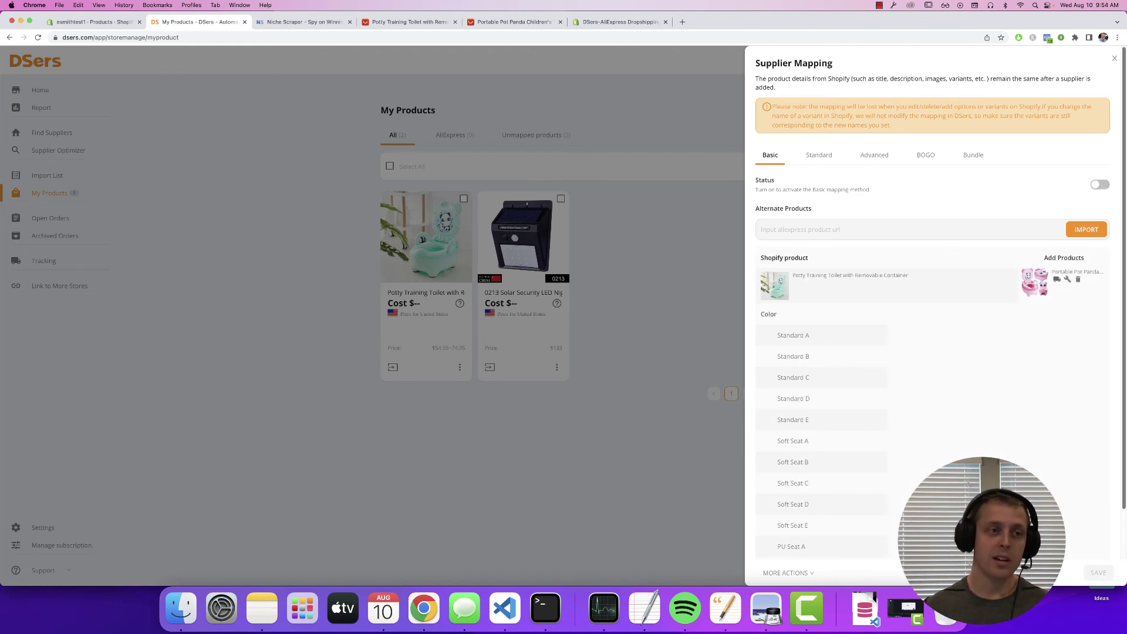
click(1114, 59)
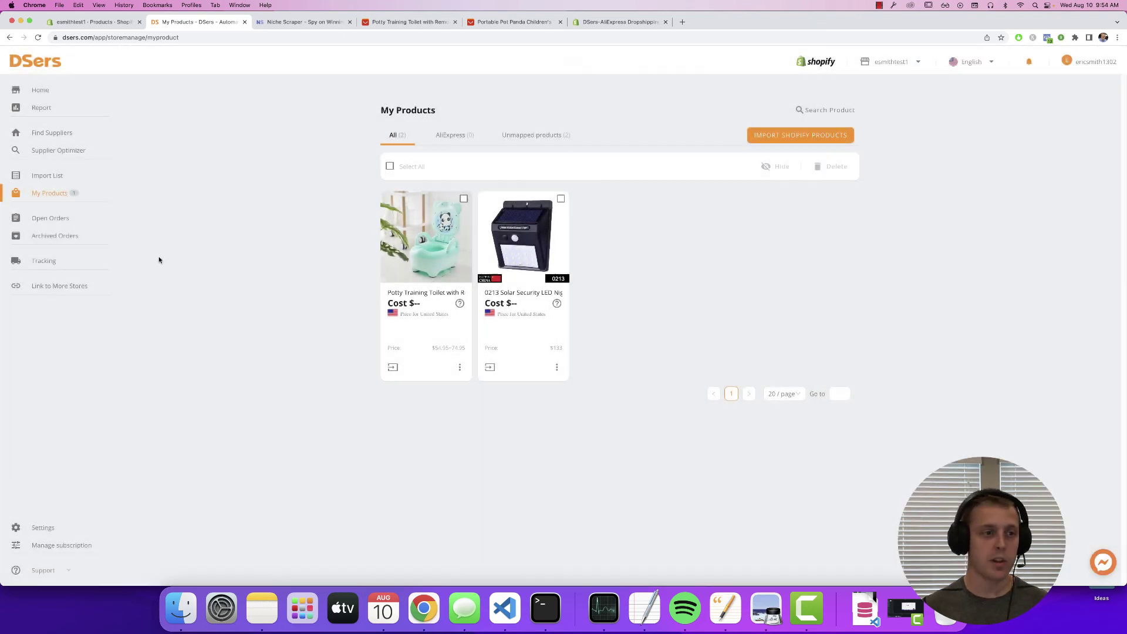
click(63, 220)
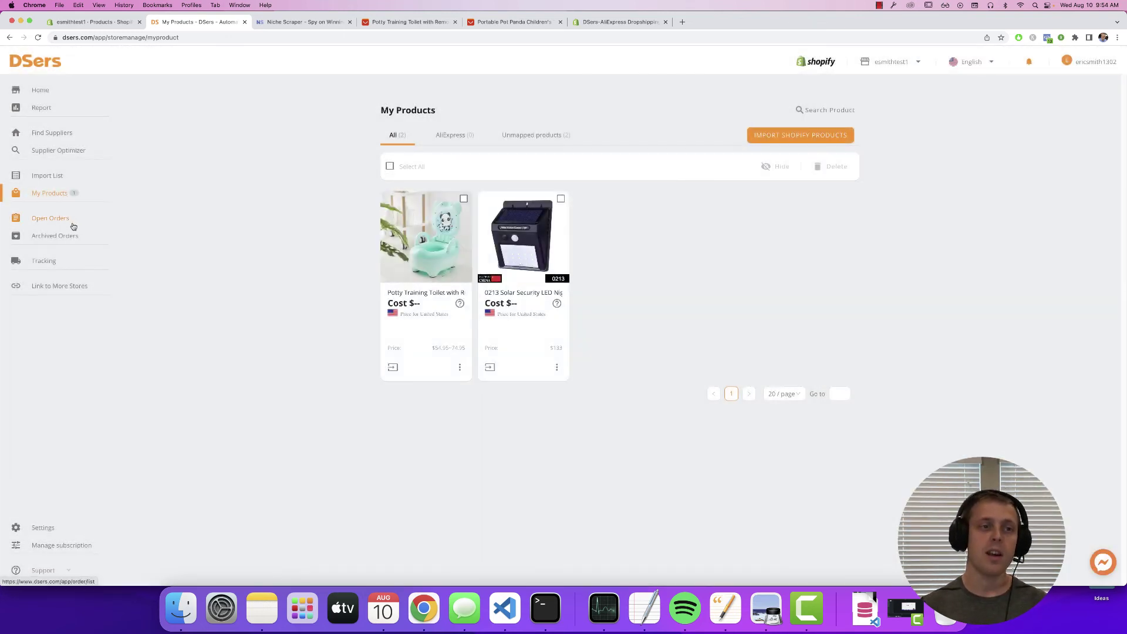